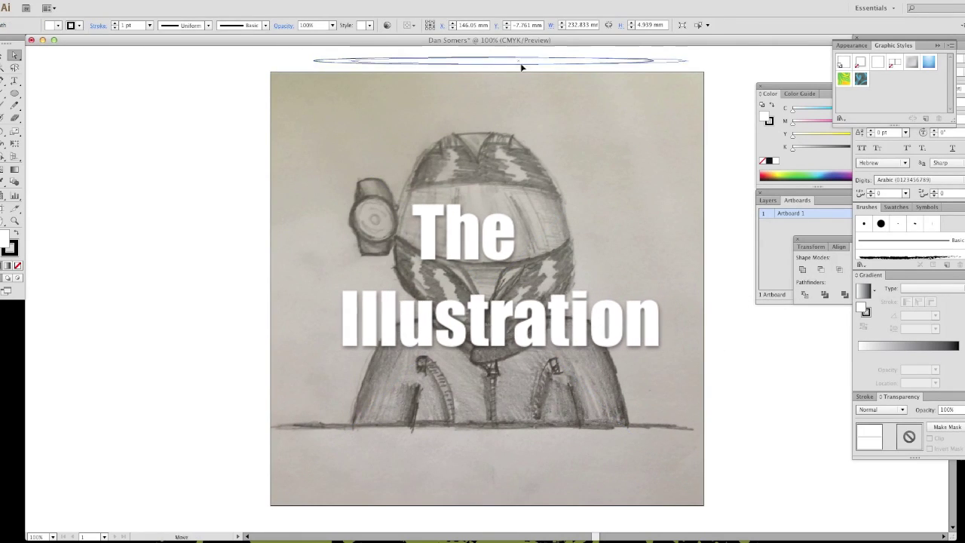
Save the thick tapered line as an art brush and draw the lower visor edge with it
{"action": "left_click_drag", "start_coordinate": [482, 57], "coordinate": [927, 241]}
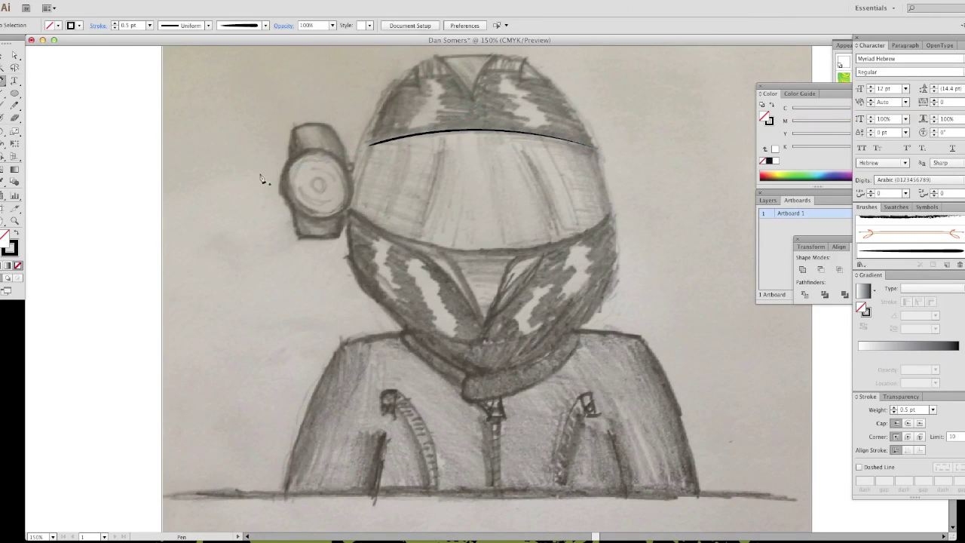
{"action": "left_click", "coordinate": [350, 219]}
{"action": "left_click_drag", "start_coordinate": [609, 213], "coordinate": [614, 199]}
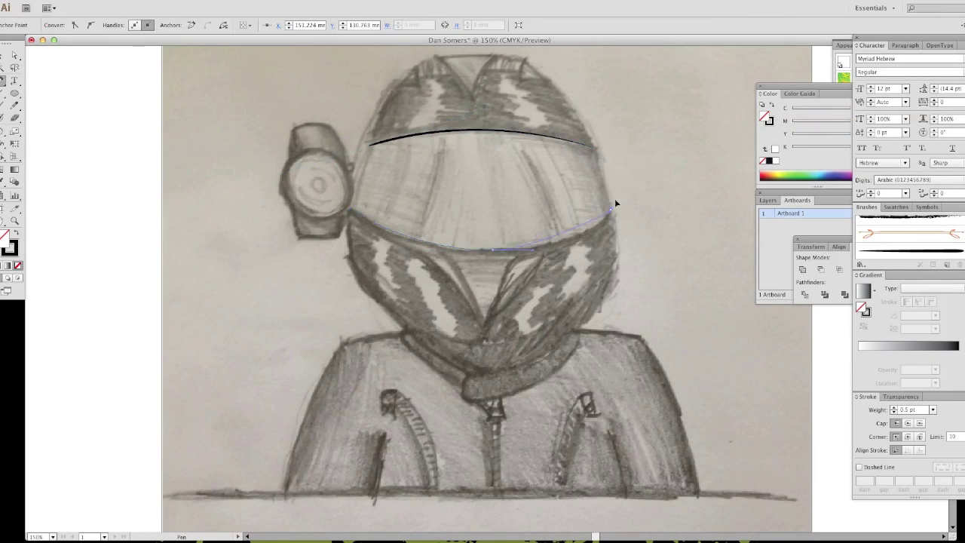
Trace the helmet outline and the curved crown seam with the tapered brush
{"action": "left_click", "coordinate": [436, 57]}
{"action": "left_click_drag", "start_coordinate": [364, 152], "coordinate": [347, 241]}
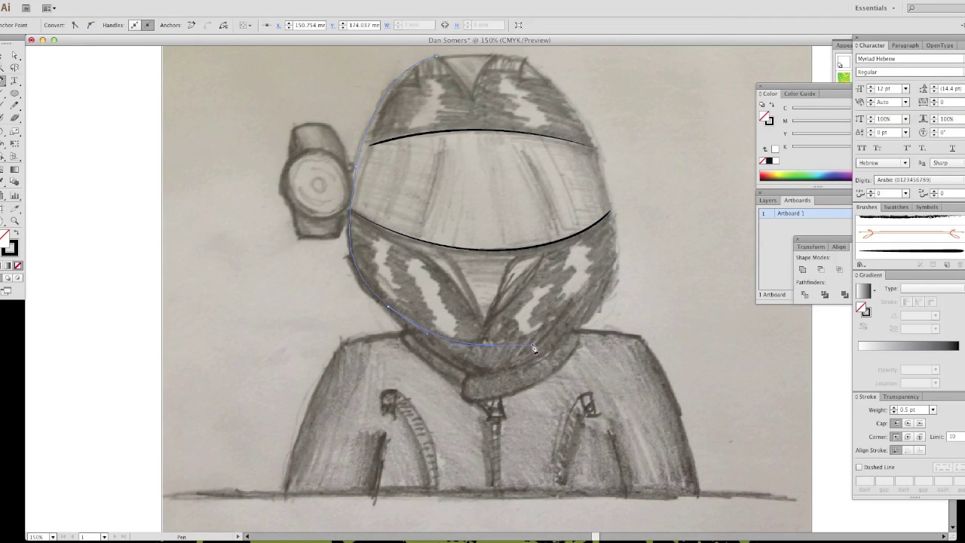
{"action": "left_click", "coordinate": [912, 251]}
{"action": "left_click", "coordinate": [436, 56]}
{"action": "left_click_drag", "start_coordinate": [471, 100], "coordinate": [497, 61]}
{"action": "scroll", "coordinate": [500, 98], "scroll_direction": "up", "scroll_amount": 2}
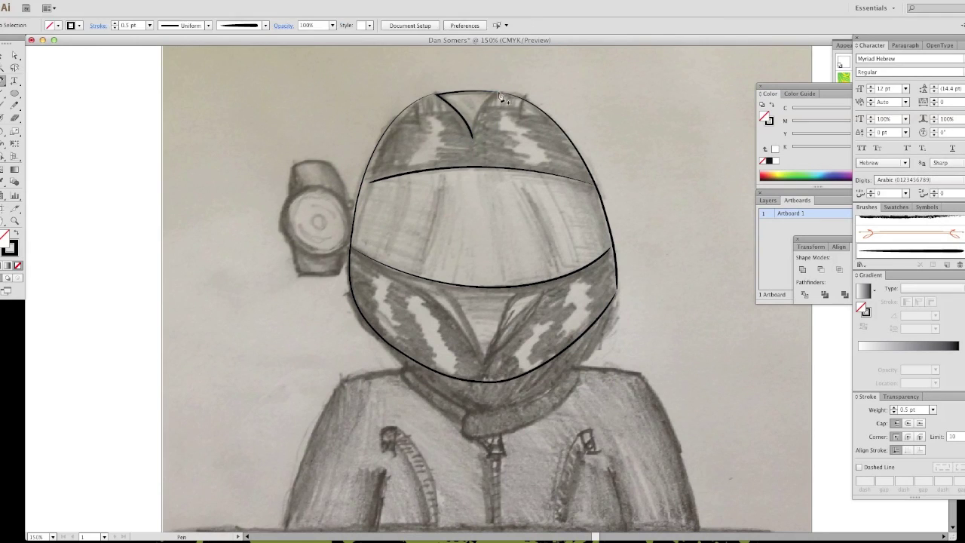
{"action": "scroll", "coordinate": [140, 133], "scroll_direction": "down", "scroll_amount": 4}
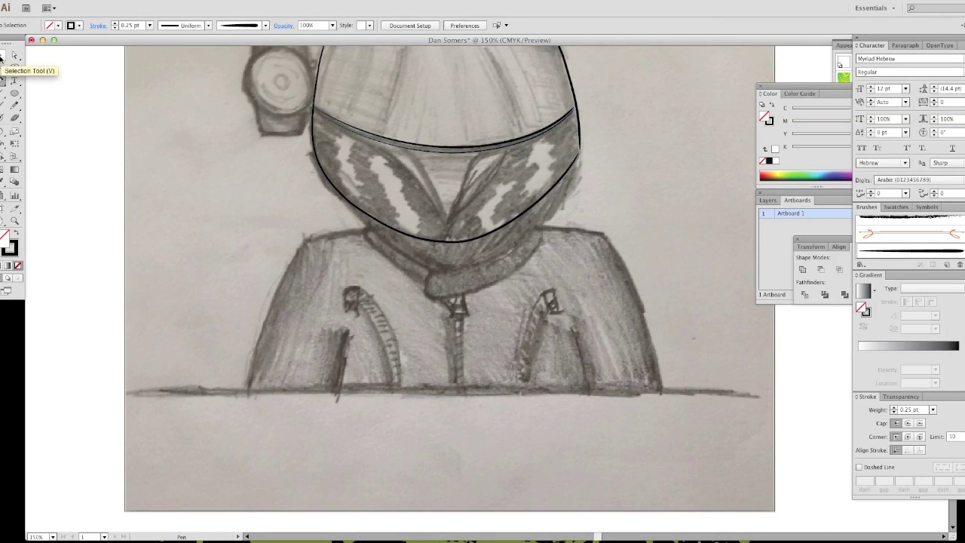
Finish the lower-helmet V stroke and reshape the curve near the helmet top with Convert Anchor Point
{"action": "left_click", "coordinate": [912, 251]}
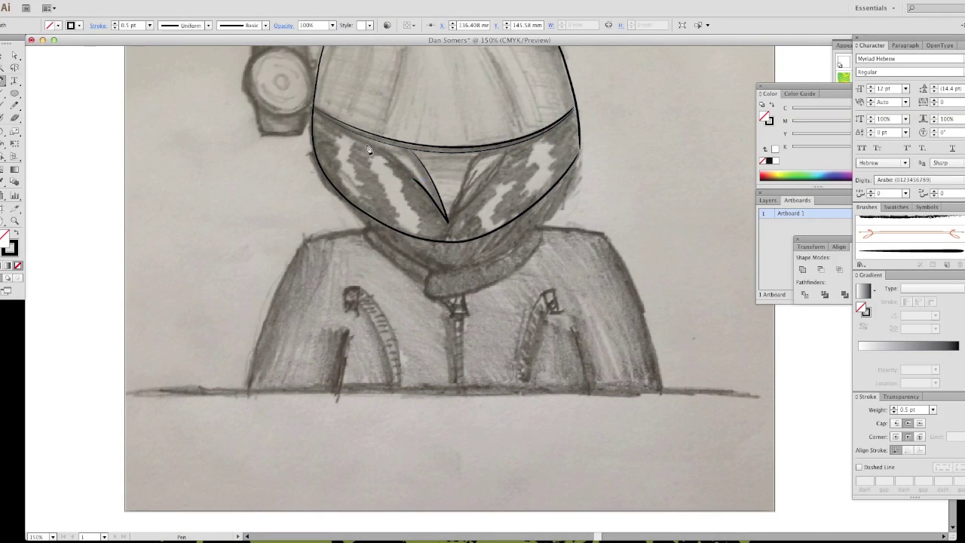
{"action": "left_click", "coordinate": [4, 55]}
{"action": "key", "text": "shift+c"}
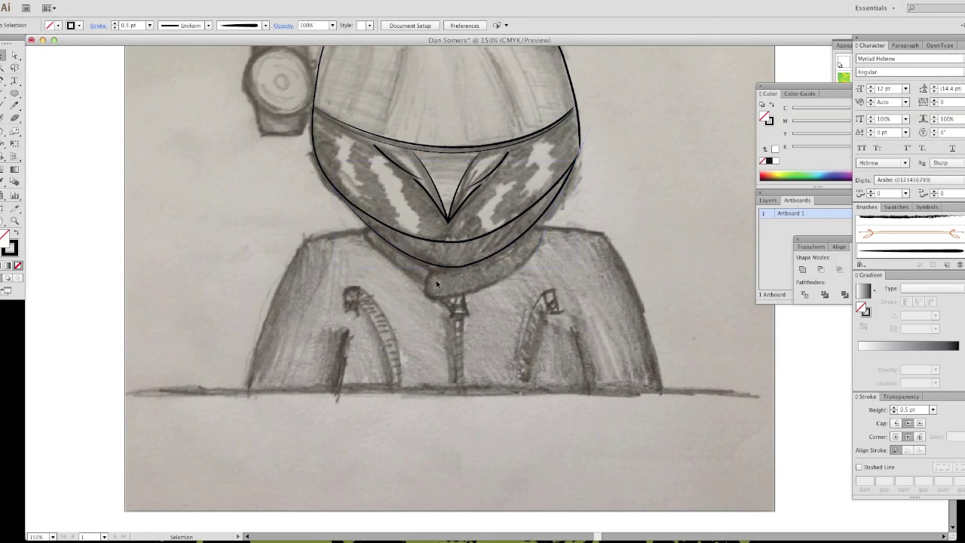
{"action": "scroll", "coordinate": [332, 174], "scroll_direction": "up", "scroll_amount": 5}
{"action": "left_click_drag", "start_coordinate": [464, 93], "coordinate": [442, 85]}
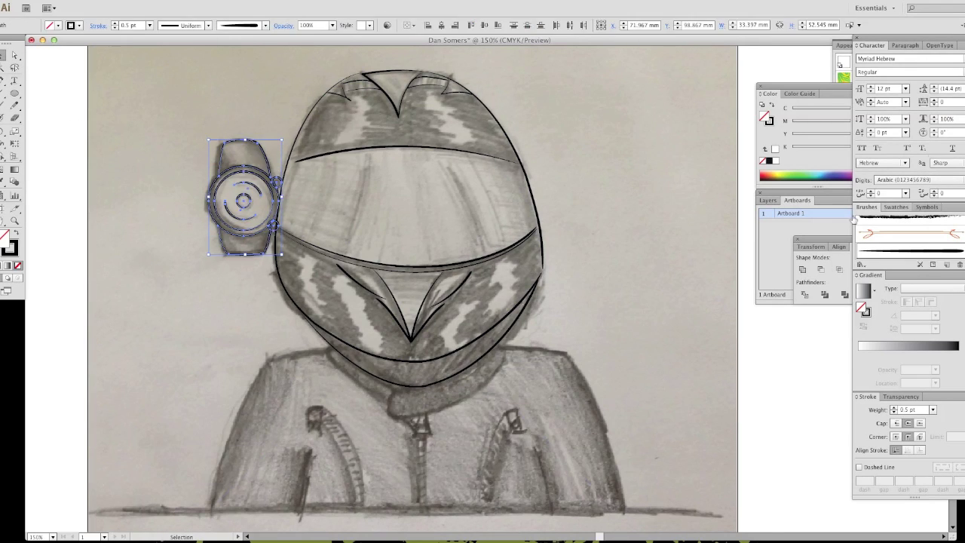
{"action": "scroll", "coordinate": [392, 286], "scroll_direction": "down", "scroll_amount": 5}
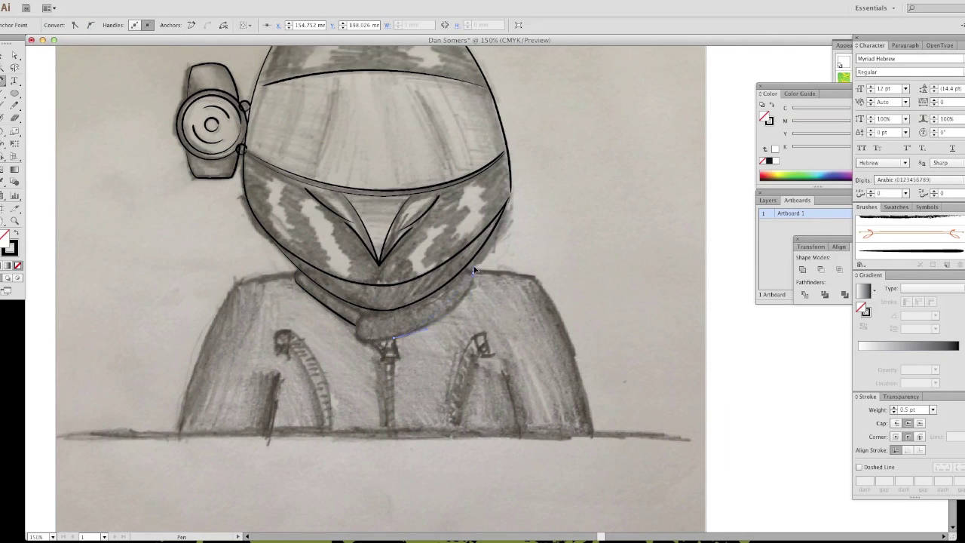
Trace the collar, the right zipper-pull shape and the zipper paths
{"action": "key", "text": "p"}
{"action": "left_click", "coordinate": [537, 284]}
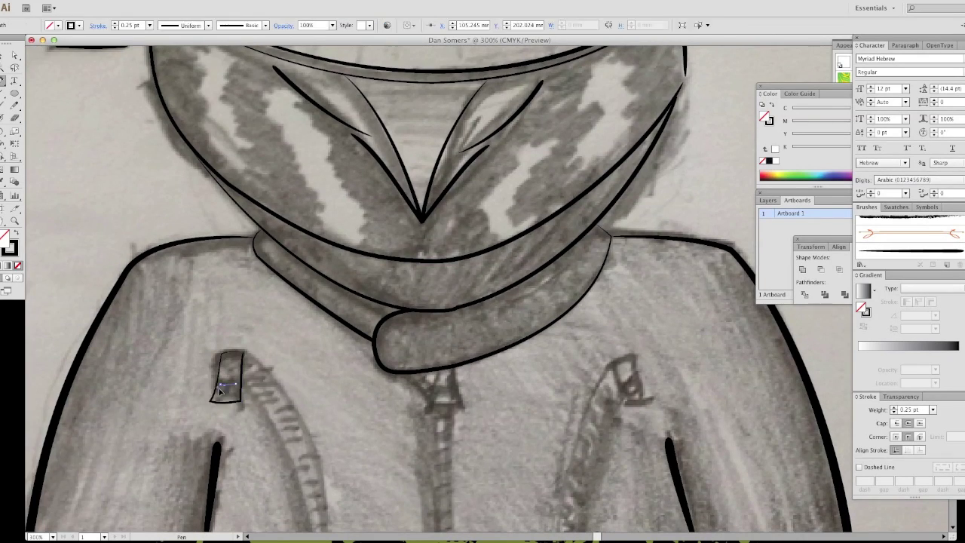
{"action": "left_click", "coordinate": [613, 367]}
{"action": "key", "text": "ctrl+minus"}
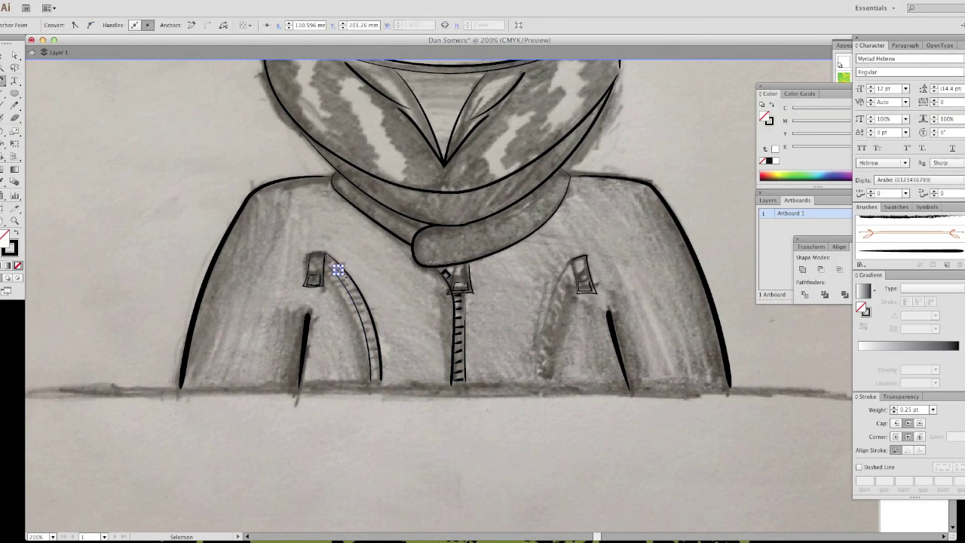
{"action": "left_click", "coordinate": [324, 282]}
{"action": "double_click", "coordinate": [355, 397]}
{"action": "key", "text": "p"}
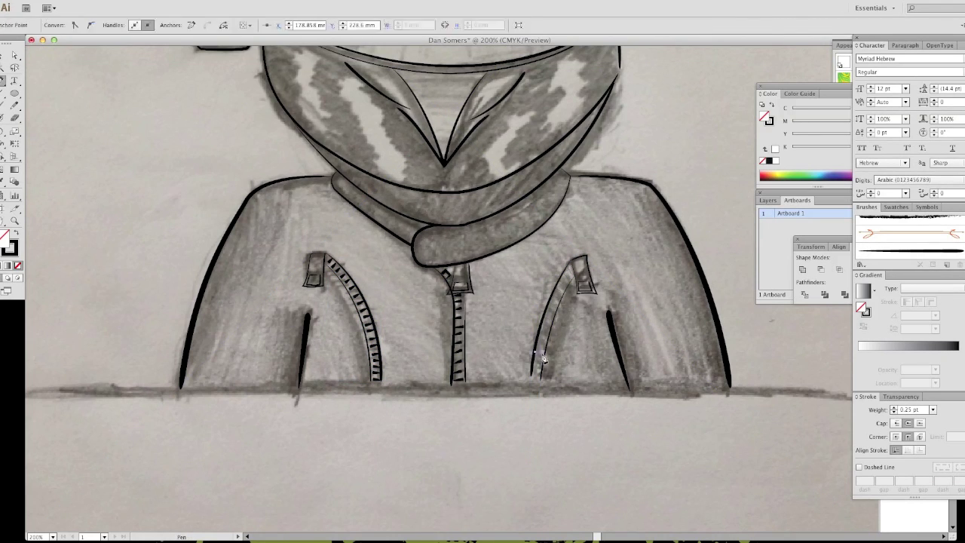
Change the stroke weight of the hoodie's bottom horizontal line
{"action": "key", "text": "v"}
{"action": "left_click", "coordinate": [541, 332]}
{"action": "key", "text": "ctrl+minus"}
{"action": "left_click", "coordinate": [531, 367]}
{"action": "left_click", "coordinate": [933, 409]}
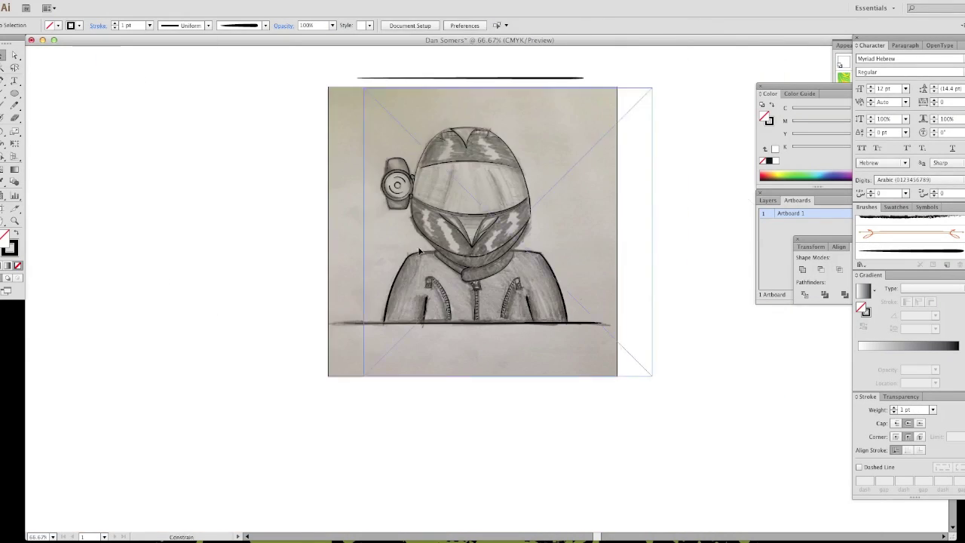
Fill the helmet's dark shapes black around the white stripes, including the large chin V
{"action": "left_click", "coordinate": [472, 87]}
{"action": "key", "text": "shift+x"}
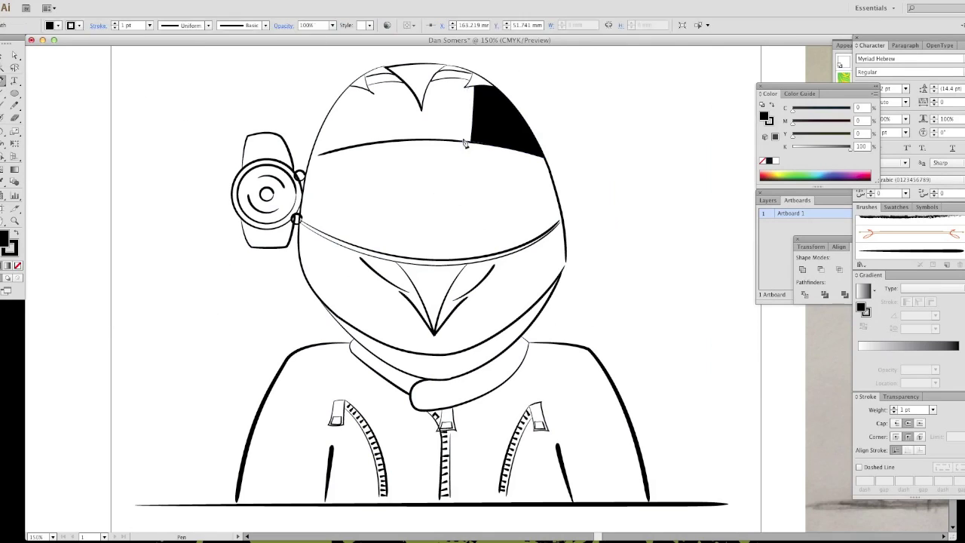
{"action": "left_click", "coordinate": [462, 81]}
{"action": "key", "text": "shift+x"}
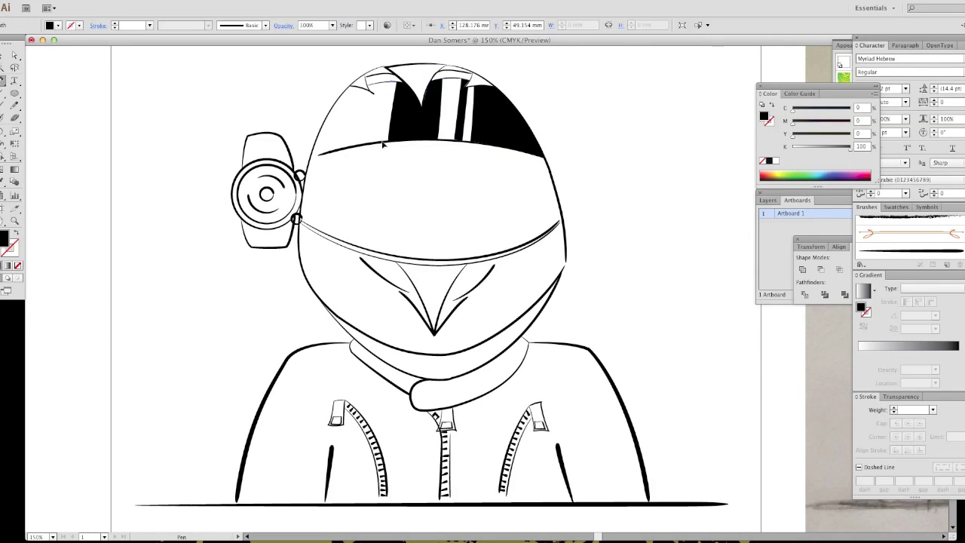
{"action": "left_click", "coordinate": [373, 67]}
{"action": "key", "text": "shift+x"}
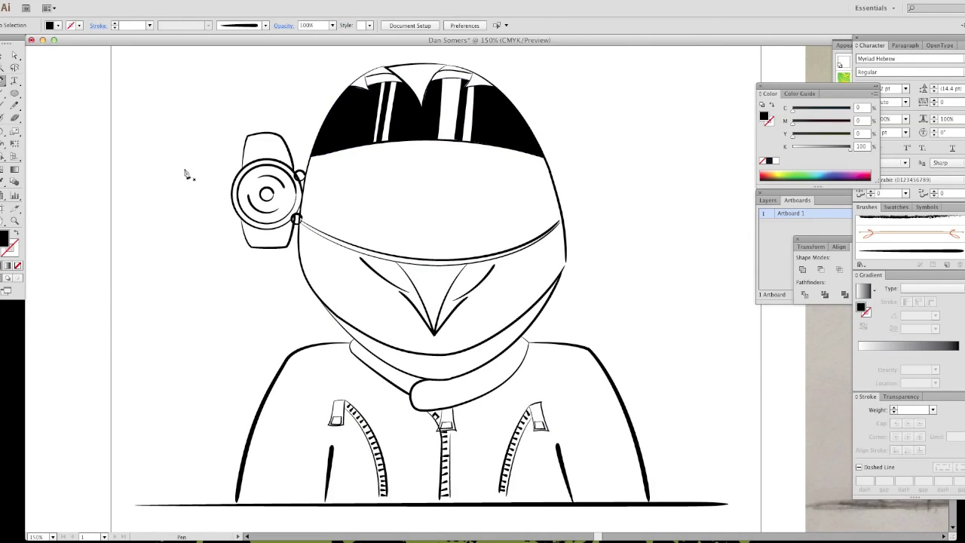
{"action": "left_click", "coordinate": [462, 349]}
{"action": "left_click", "coordinate": [379, 351]}
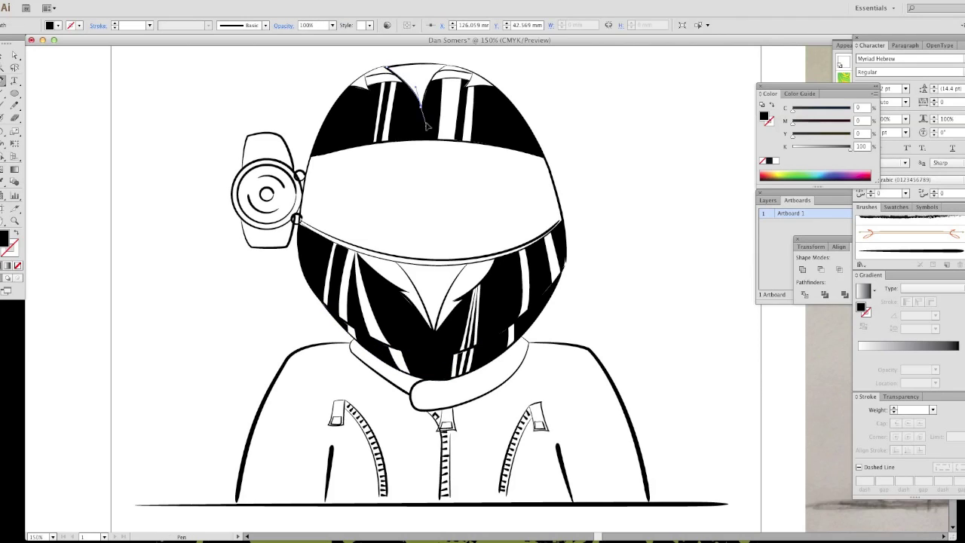
Give the helmet-top peak a grey fill and the curved band dark grey with the Eyedropper
{"action": "key", "text": "v"}
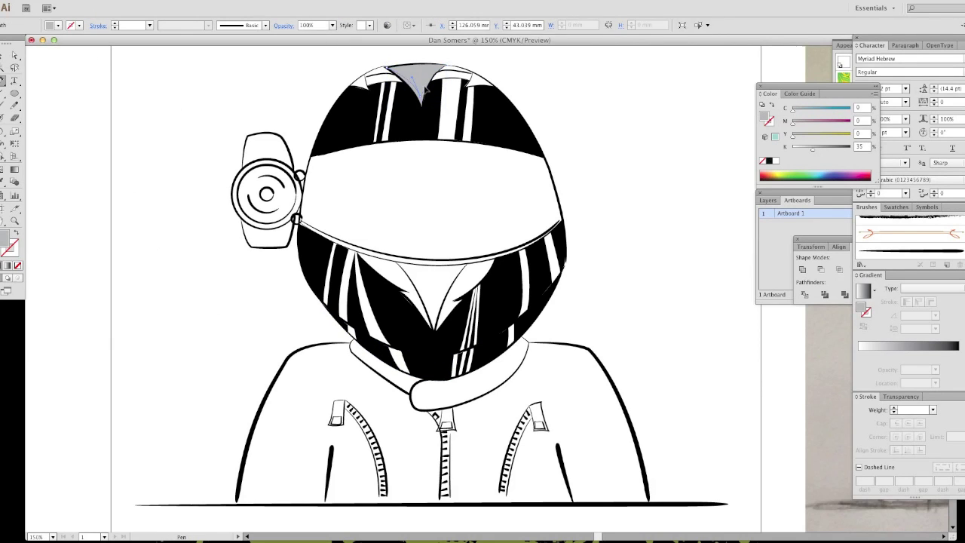
{"action": "left_click", "coordinate": [426, 89]}
{"action": "scroll", "coordinate": [363, 58], "scroll_direction": "up", "scroll_amount": 2}
{"action": "key", "text": "v"}
{"action": "left_click", "coordinate": [417, 110]}
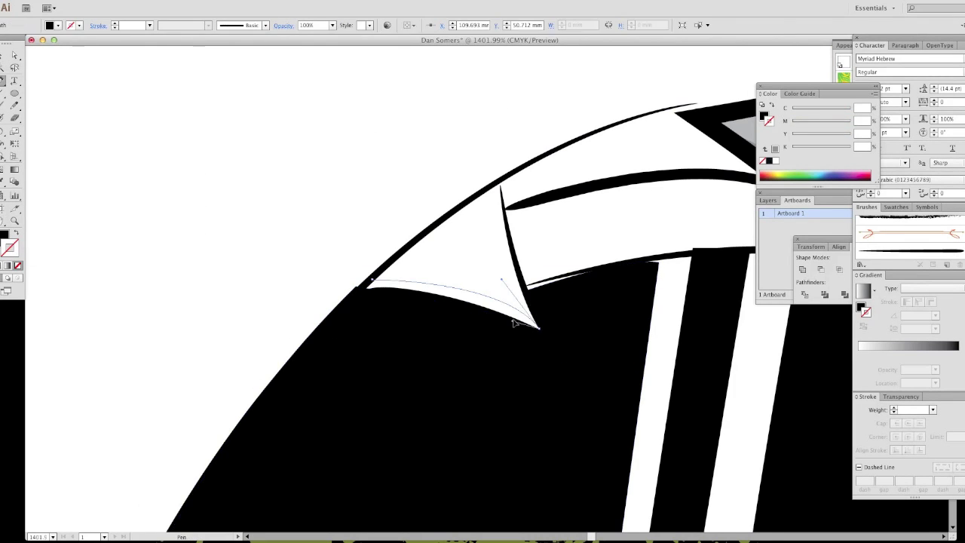
{"action": "key", "text": "ctrl+minus"}
{"action": "key", "text": "i"}
{"action": "left_click", "coordinate": [234, 236]}
{"action": "scroll", "coordinate": [482, 301], "scroll_direction": "right", "scroll_amount": 5}
{"action": "left_click", "coordinate": [217, 266]}
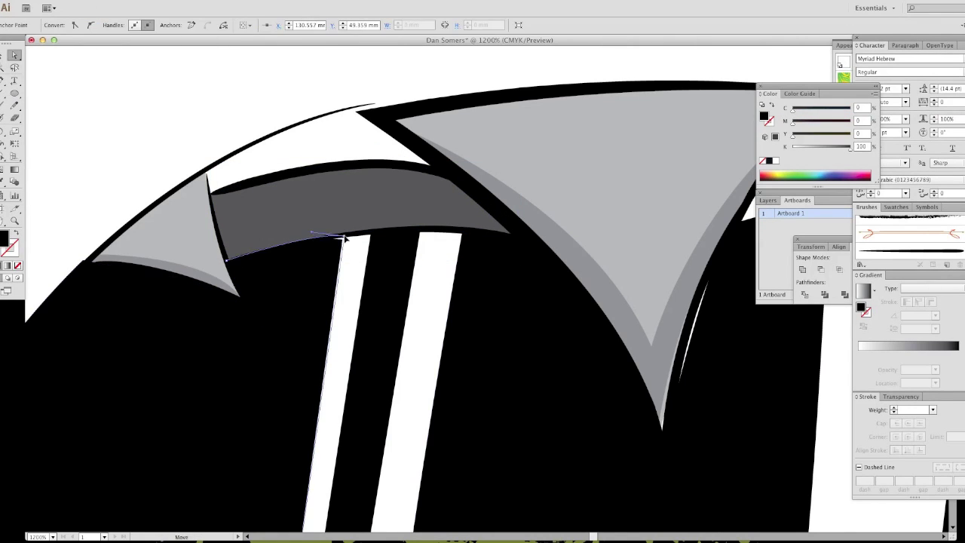
Edit the stripe anchors on the crown vent bands
{"action": "scroll", "coordinate": [443, 121], "scroll_direction": "up", "scroll_amount": 3}
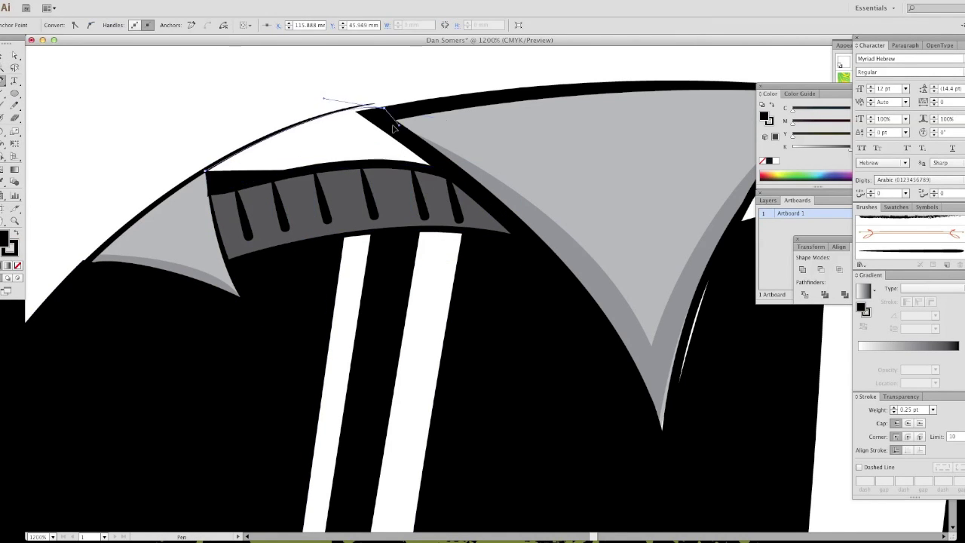
{"action": "scroll", "coordinate": [340, 209], "scroll_direction": "right", "scroll_amount": 10}
{"action": "key", "text": "a"}
{"action": "left_click", "coordinate": [566, 267]}
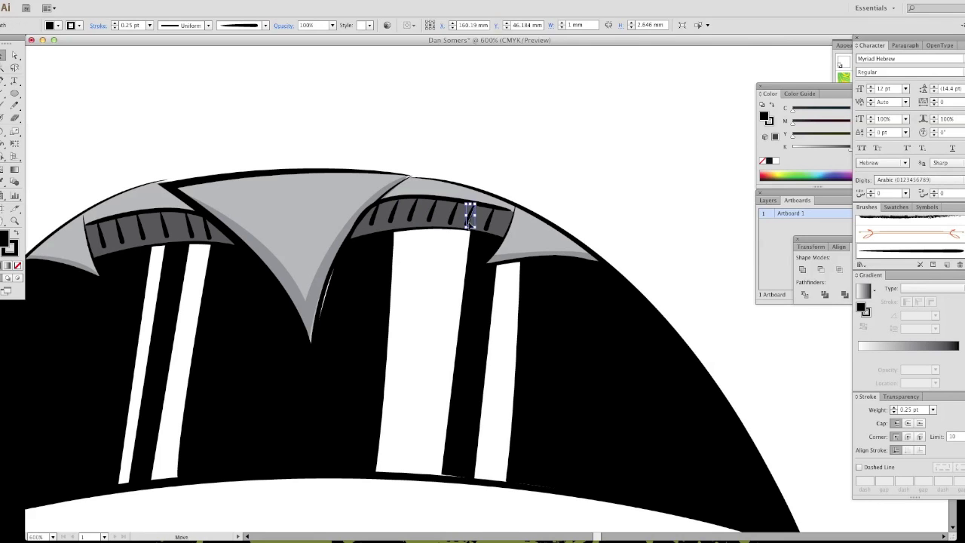
{"action": "key", "text": "ctrl+minus"}
{"action": "key", "text": "ctrl+minus"}
{"action": "key", "text": "ctrl+minus"}
{"action": "key", "text": "ctrl+shift+a"}
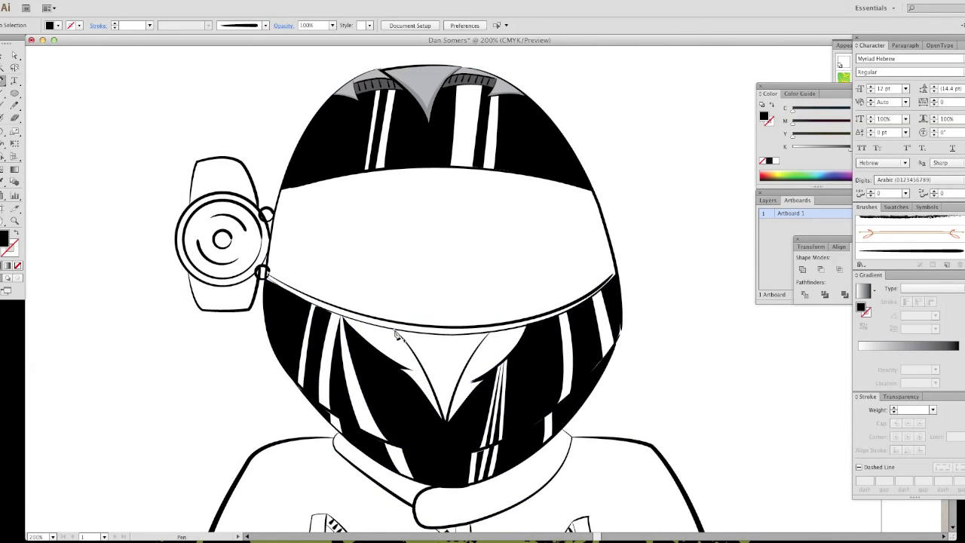
Sample a fill onto the triangle below the visor and lighten it to 35% black
{"action": "key", "text": "i"}
{"action": "left_click", "coordinate": [491, 345]}
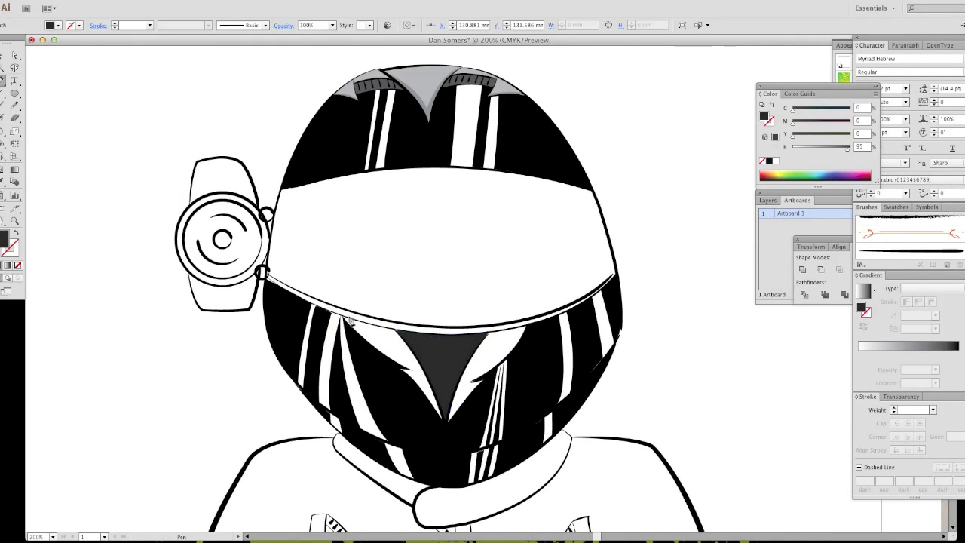
{"action": "key", "text": "a"}
{"action": "left_click", "coordinate": [151, 25]}
{"action": "left_click", "coordinate": [162, 113]}
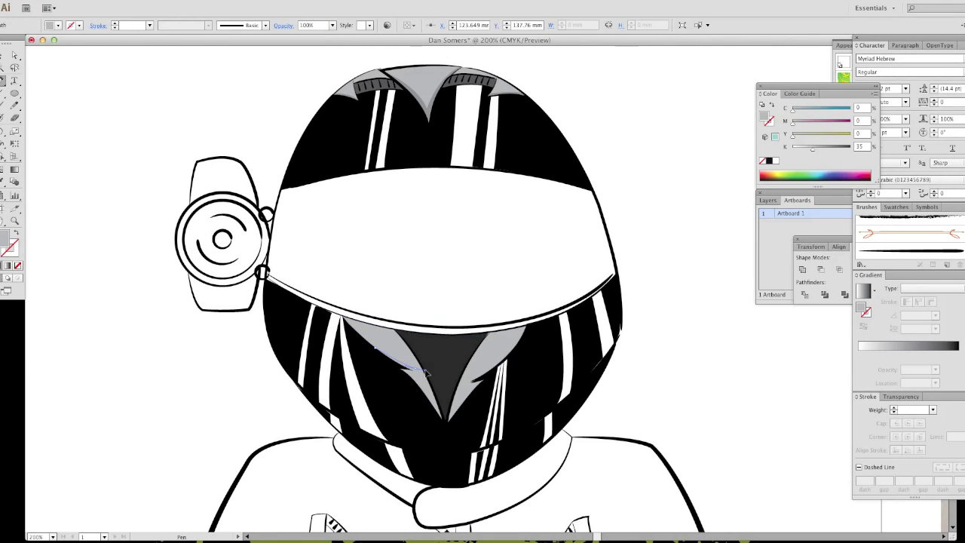
{"action": "key", "text": "v"}
{"action": "key", "text": "ctrl+shift+a"}
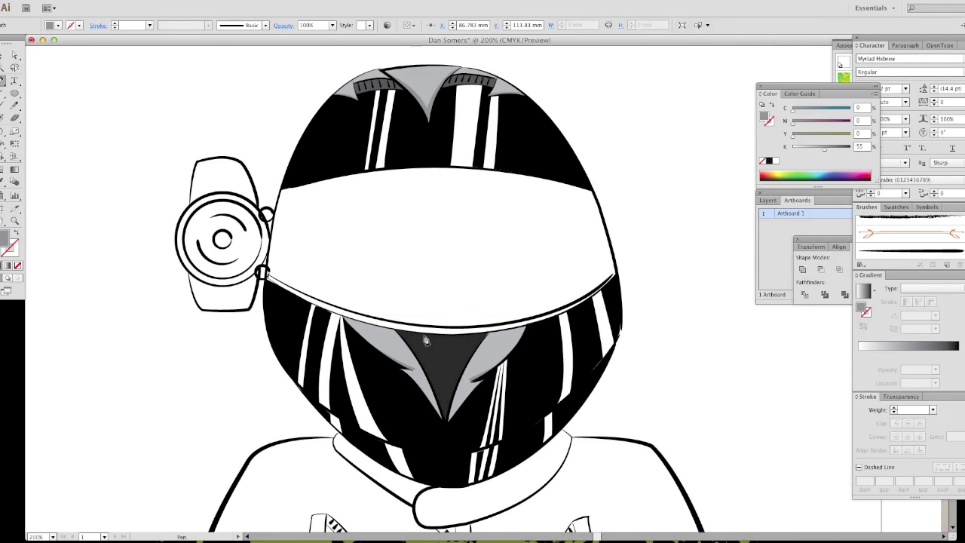
Fill the outlined visor shape pale grey
{"action": "key", "text": "a"}
{"action": "left_click", "coordinate": [370, 321]}
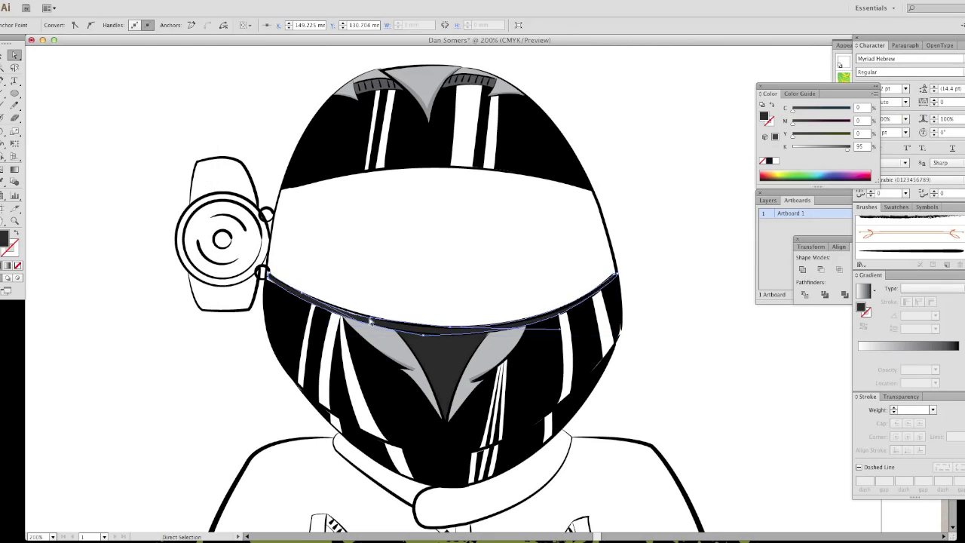
{"action": "key", "text": "v"}
{"action": "key", "text": "ctrl+shift+a"}
{"action": "left_click", "coordinate": [360, 179]}
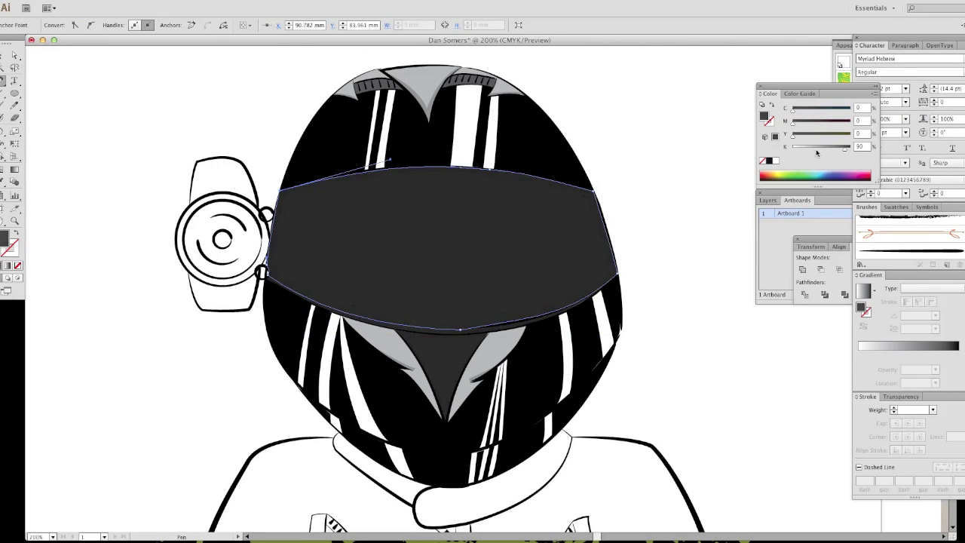
{"action": "key", "text": "ctrl+shift+a"}
Draw light highlight streaks across the visor's right and left sides
{"action": "left_click", "coordinate": [362, 320]}
{"action": "left_click", "coordinate": [456, 168]}
{"action": "left_click", "coordinate": [490, 328]}
{"action": "left_click", "coordinate": [520, 326]}
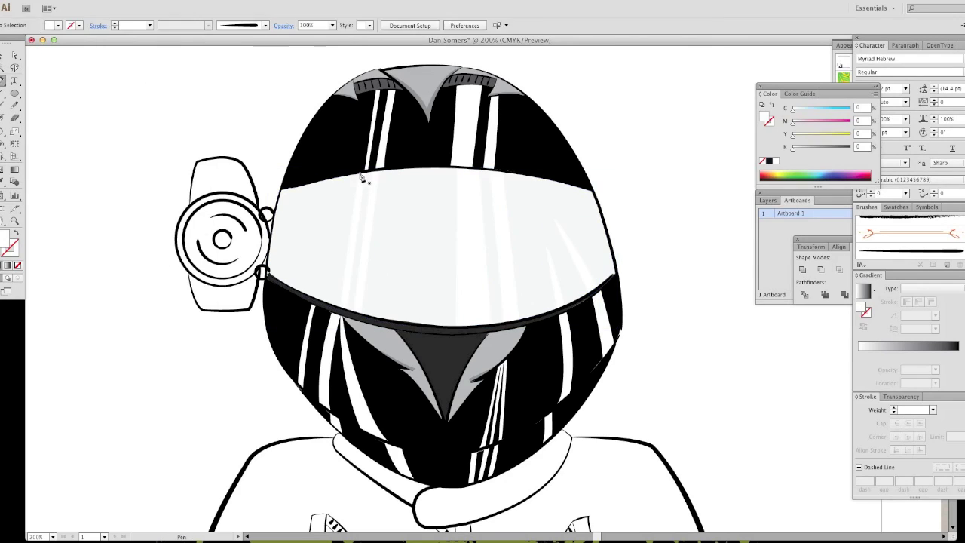
{"action": "left_click", "coordinate": [324, 218]}
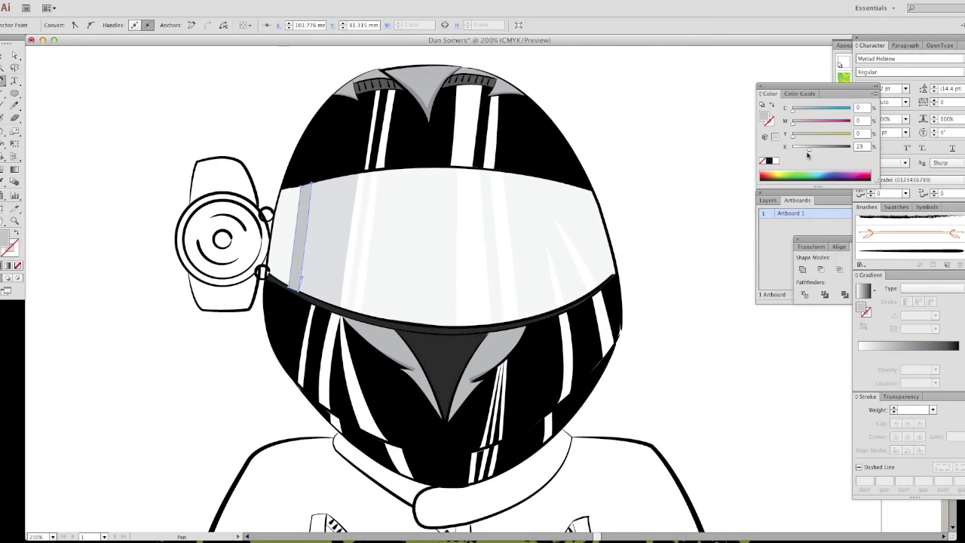
{"action": "left_click", "coordinate": [599, 286]}
{"action": "left_click", "coordinate": [515, 175]}
{"action": "left_click", "coordinate": [172, 148]}
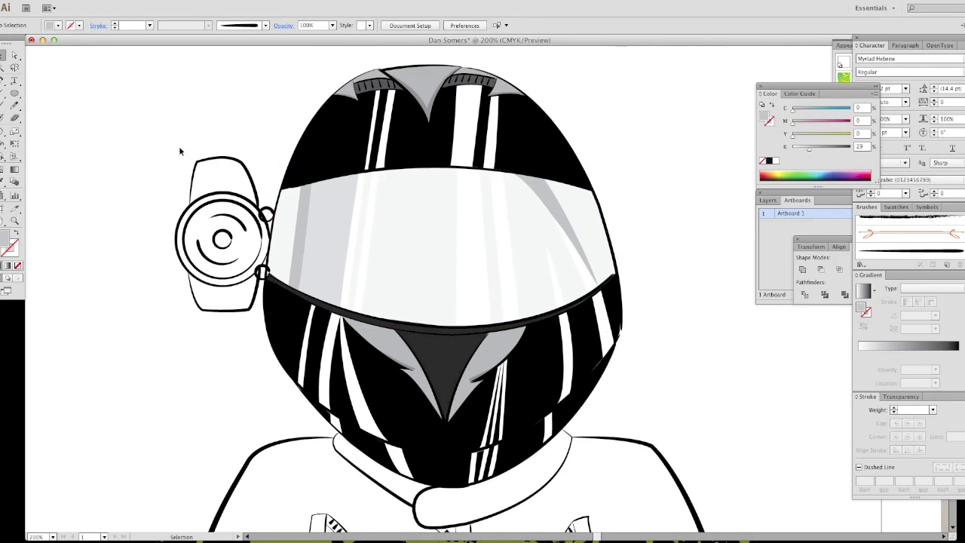
Draw a curved band path along the visor's bottom edge
{"action": "left_click", "coordinate": [282, 198]}
{"action": "left_click_drag", "start_coordinate": [595, 188], "coordinate": [609, 204]}
{"action": "key", "text": "v"}
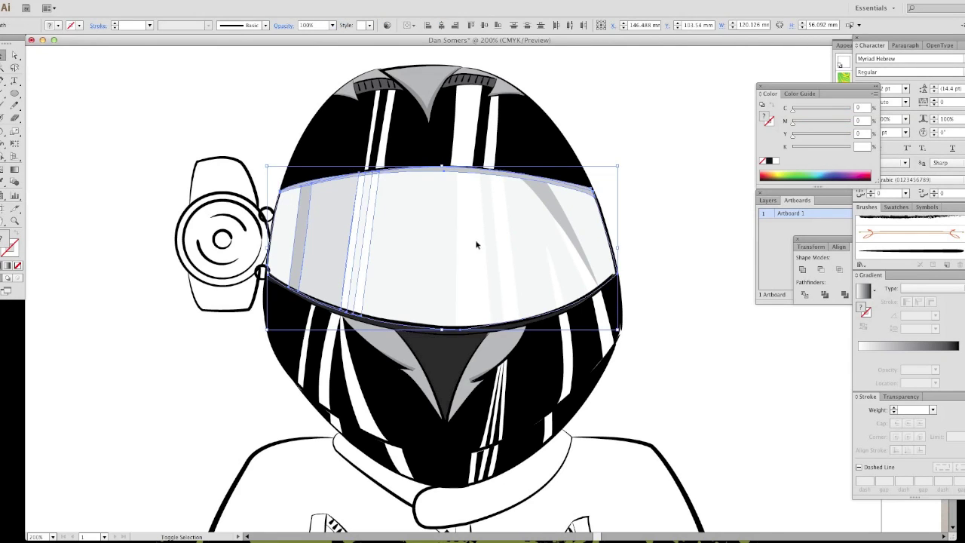
{"action": "key", "text": "ctrl+shift+a"}
{"action": "key", "text": "p"}
{"action": "left_click", "coordinate": [268, 271]}
{"action": "left_click_drag", "start_coordinate": [617, 265], "coordinate": [652, 230]}
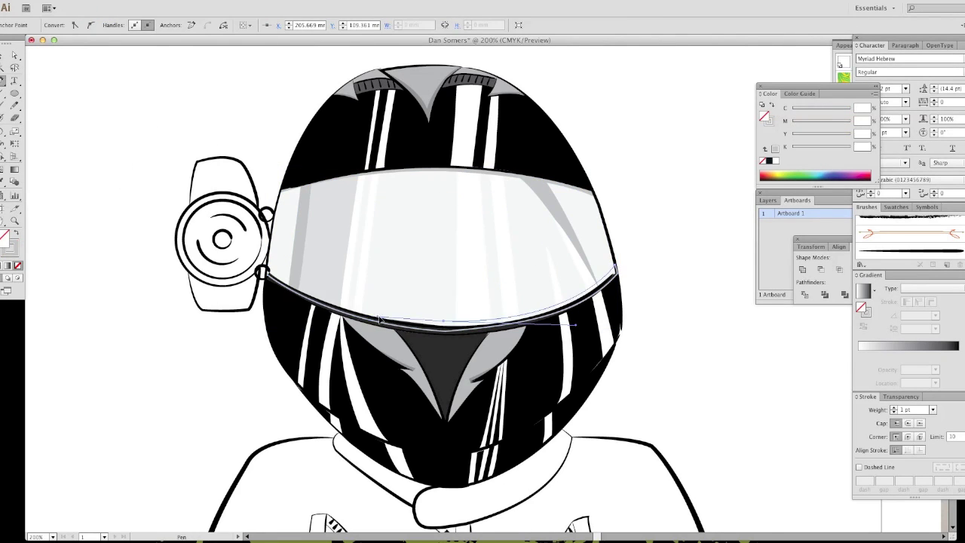
Swap the band's fill and stroke colours and adjust the visor's top edge path
{"action": "left_click", "coordinate": [18, 234]}
{"action": "key", "text": "a"}
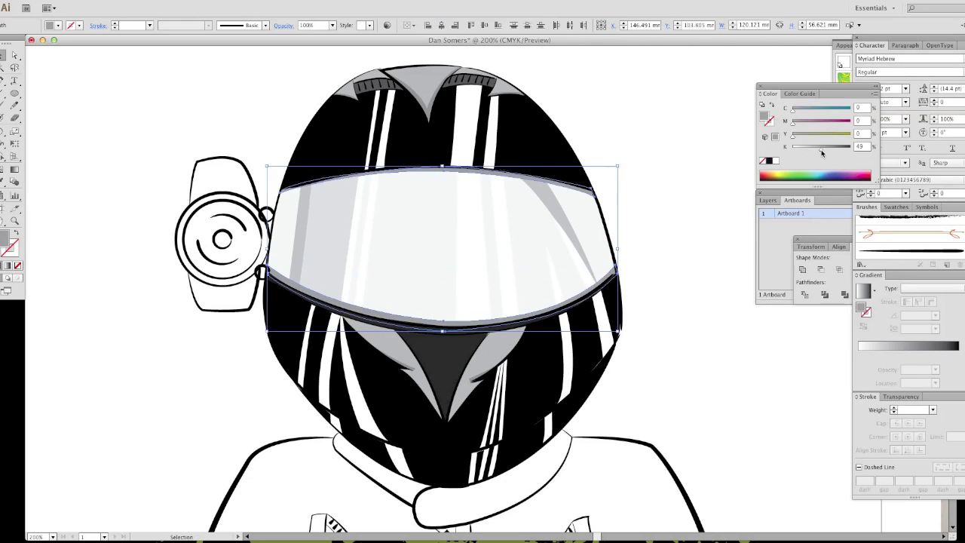
{"action": "left_click", "coordinate": [382, 173]}
{"action": "key", "text": "ctrl+shift+a"}
{"action": "key", "text": "p"}
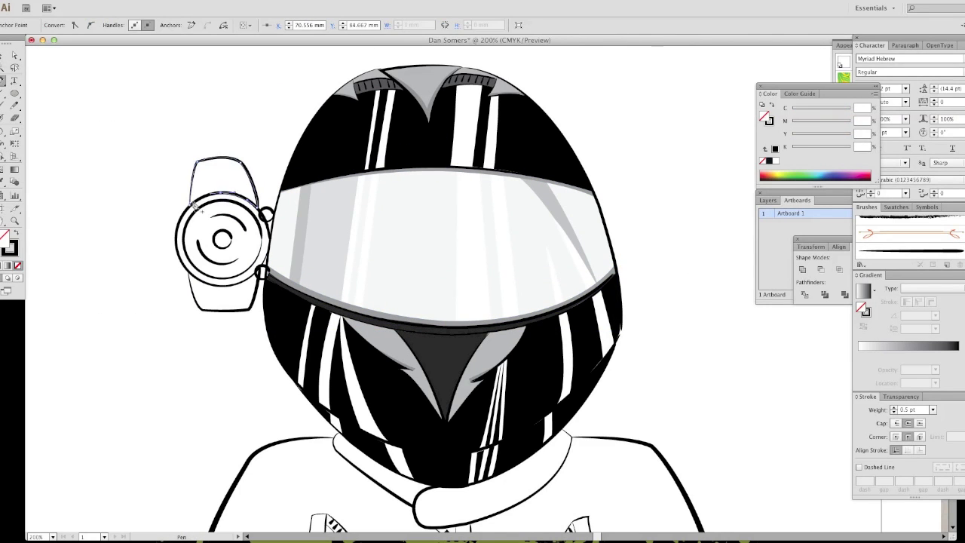
{"action": "key", "text": "shift+x"}
Trace the side camera top, fill the lens circle light blue and lock it
{"action": "left_click", "coordinate": [234, 160]}
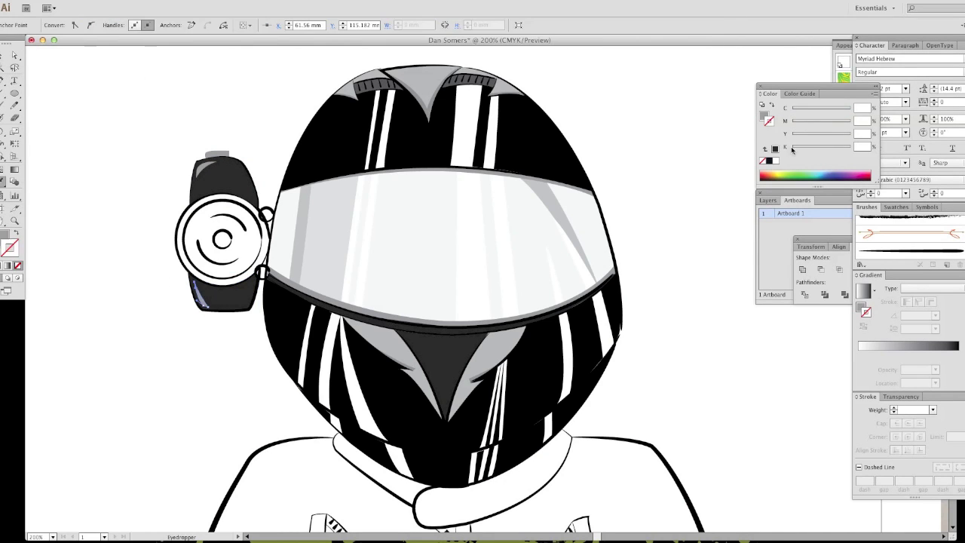
{"action": "left_click", "coordinate": [223, 237]}
{"action": "left_click", "coordinate": [121, 2]}
{"action": "left_click", "coordinate": [234, 51]}
Make the lens ring dark grey, reorder it, and draw a curved camera strap path
{"action": "left_click", "coordinate": [120, 1]}
{"action": "left_click", "coordinate": [222, 240]}
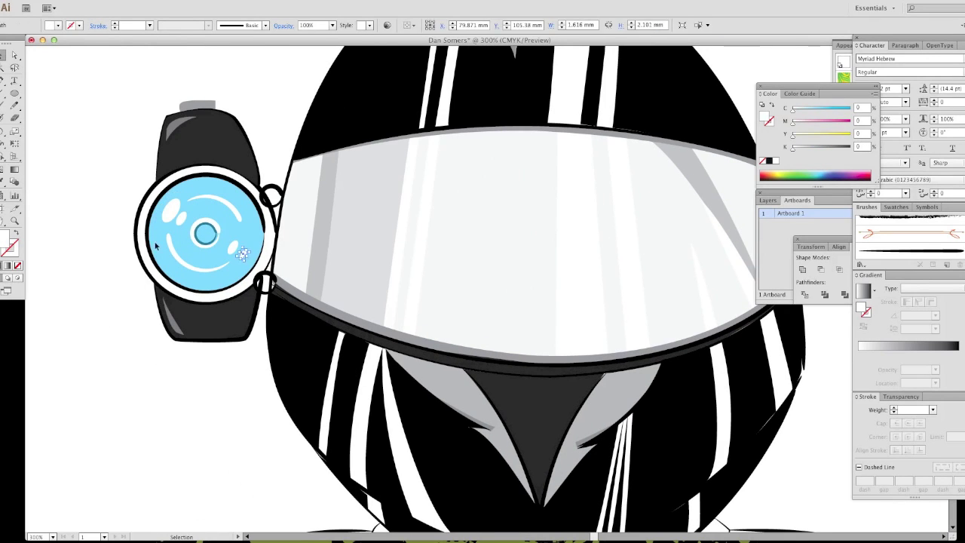
{"action": "left_click", "coordinate": [156, 246]}
{"action": "left_click", "coordinate": [121, 2]}
{"action": "left_click", "coordinate": [248, 76]}
{"action": "key", "text": "p"}
{"action": "left_click_drag", "start_coordinate": [253, 338], "coordinate": [258, 316]}
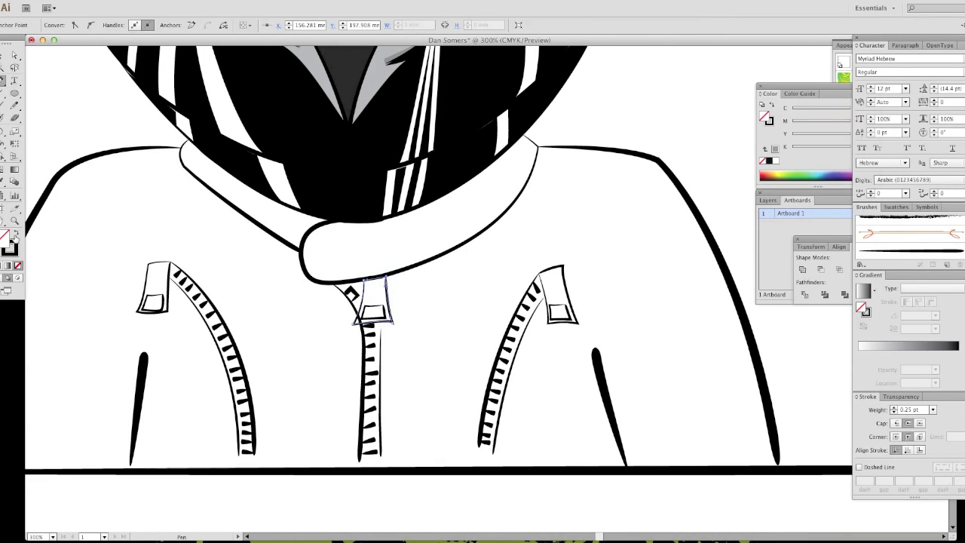
Trace the centre zipper and fill it grey
{"action": "left_click", "coordinate": [13, 80]}
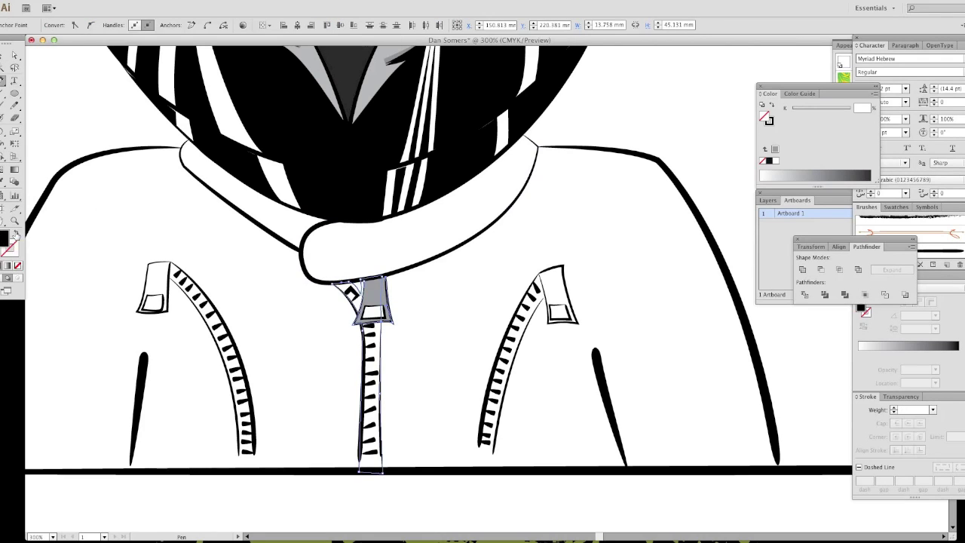
{"action": "key", "text": "v"}
{"action": "left_click", "coordinate": [620, 248]}
{"action": "left_click", "coordinate": [359, 470]}
{"action": "left_click", "coordinate": [382, 470]}
{"action": "left_click", "coordinate": [389, 281]}
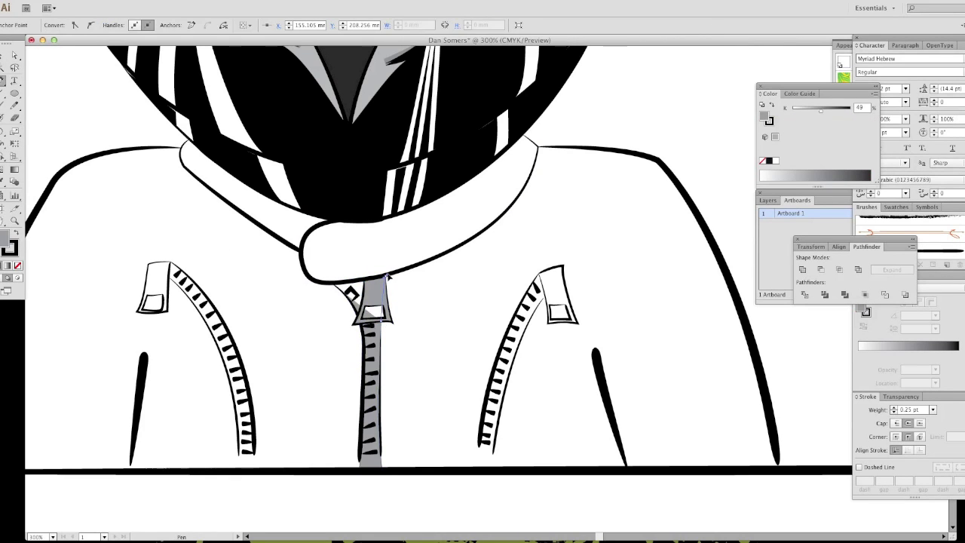
{"action": "left_click_drag", "start_coordinate": [128, 259], "coordinate": [267, 463]}
{"action": "scroll", "coordinate": [144, 248], "scroll_direction": "down", "scroll_amount": 3}
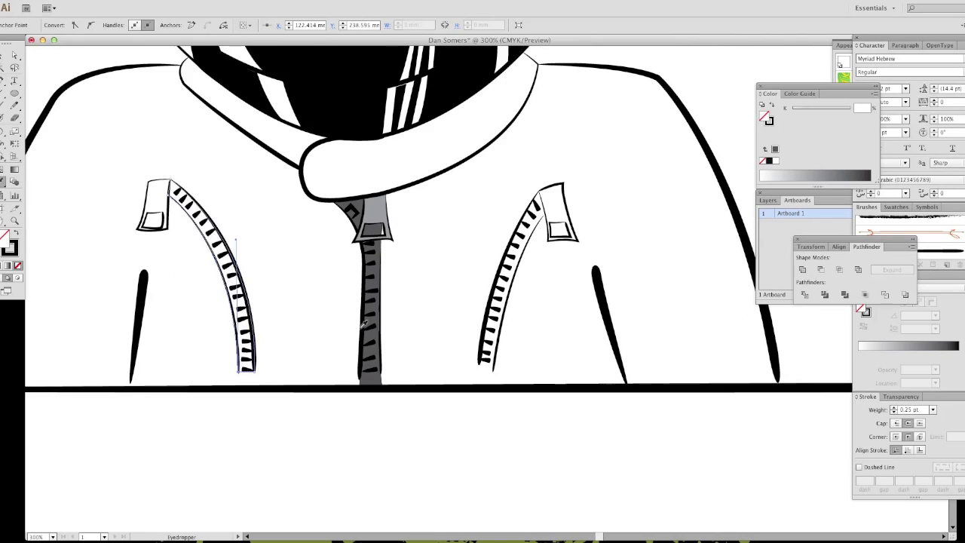
Fill the right zipper grey and add white openings to the right and left zipper pulls
{"action": "left_click", "coordinate": [482, 368]}
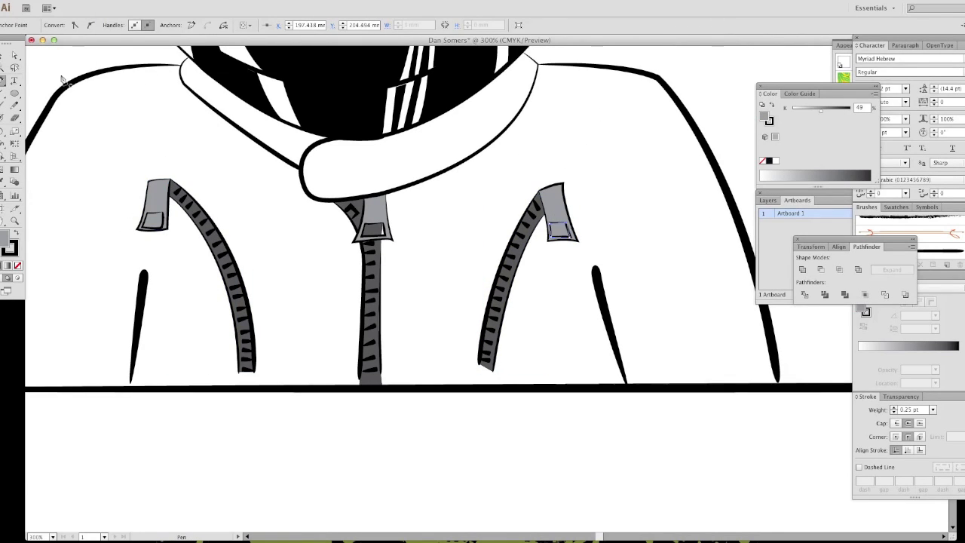
{"action": "left_click", "coordinate": [568, 228]}
{"action": "key", "text": "v"}
{"action": "left_click", "coordinate": [157, 218]}
{"action": "left_click", "coordinate": [149, 219]}
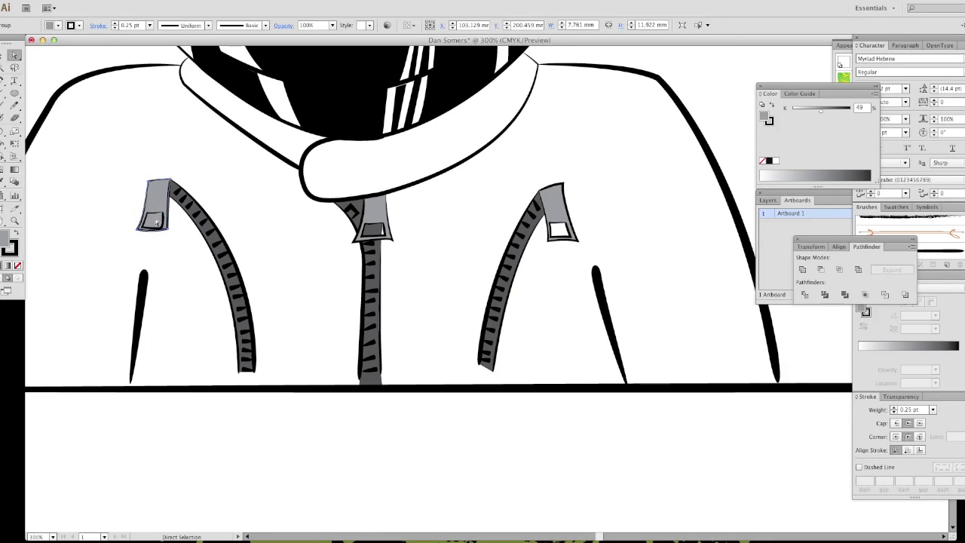
{"action": "key", "text": "d"}
{"action": "key", "text": "v"}
{"action": "left_click", "coordinate": [477, 370]}
{"action": "key", "text": "ctrl+minus"}
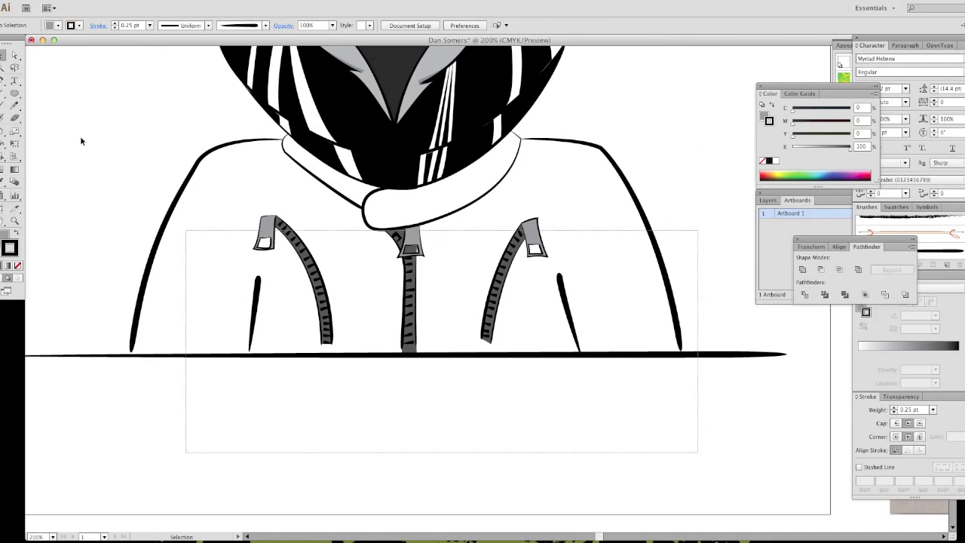
Fill the collar and the hoodie body dark grey
{"action": "left_click_drag", "start_coordinate": [302, 249], "coordinate": [301, 249]}
{"action": "left_click", "coordinate": [283, 140]}
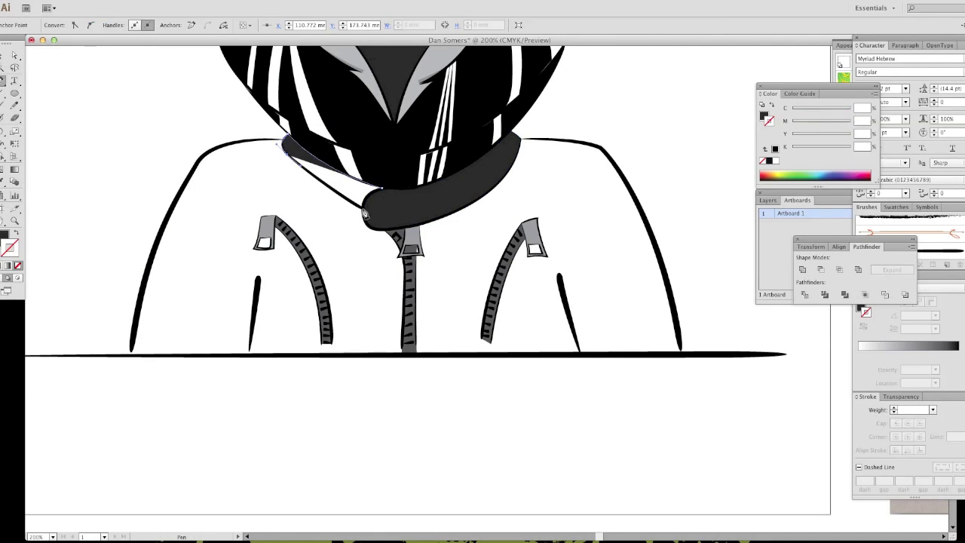
{"action": "key", "text": "p"}
{"action": "left_click", "coordinate": [380, 191]}
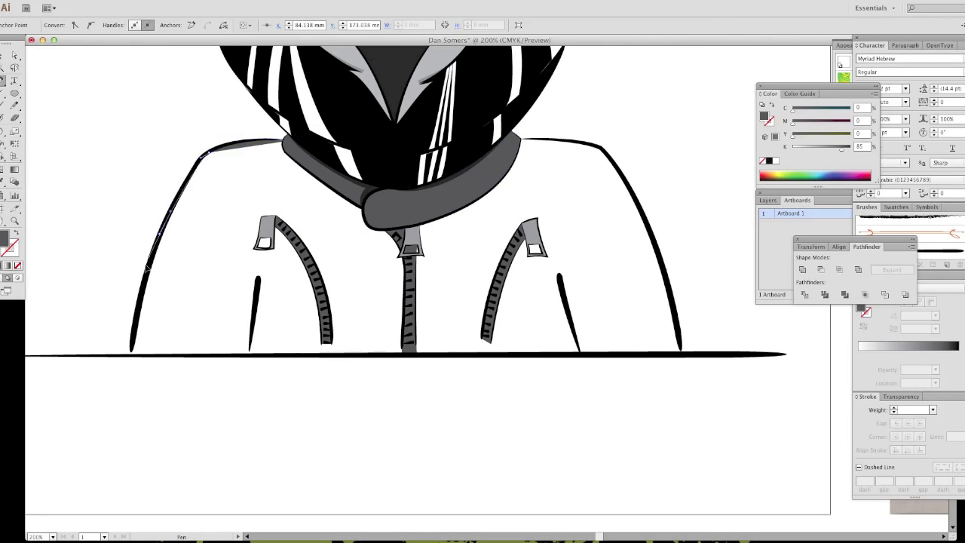
{"action": "left_click", "coordinate": [210, 151]}
{"action": "left_click", "coordinate": [131, 353]}
{"action": "left_click", "coordinate": [680, 353]}
{"action": "left_click", "coordinate": [603, 144]}
Draw darker shadow shapes beside both pockets and beneath the collar
{"action": "left_click", "coordinate": [284, 139]}
{"action": "left_click", "coordinate": [253, 256]}
{"action": "left_click", "coordinate": [234, 353]}
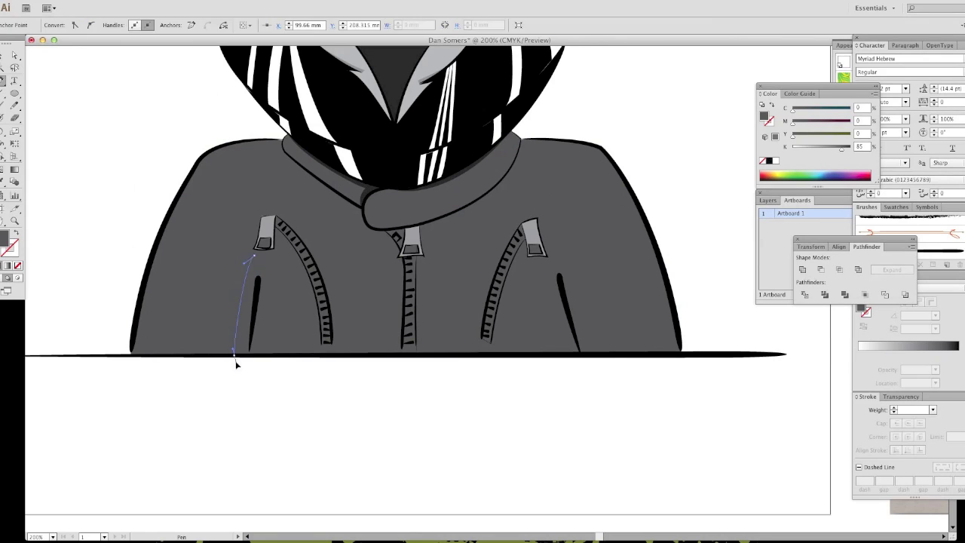
{"action": "left_click_drag", "start_coordinate": [845, 151], "coordinate": [842, 148]}
{"action": "left_click", "coordinate": [366, 213]}
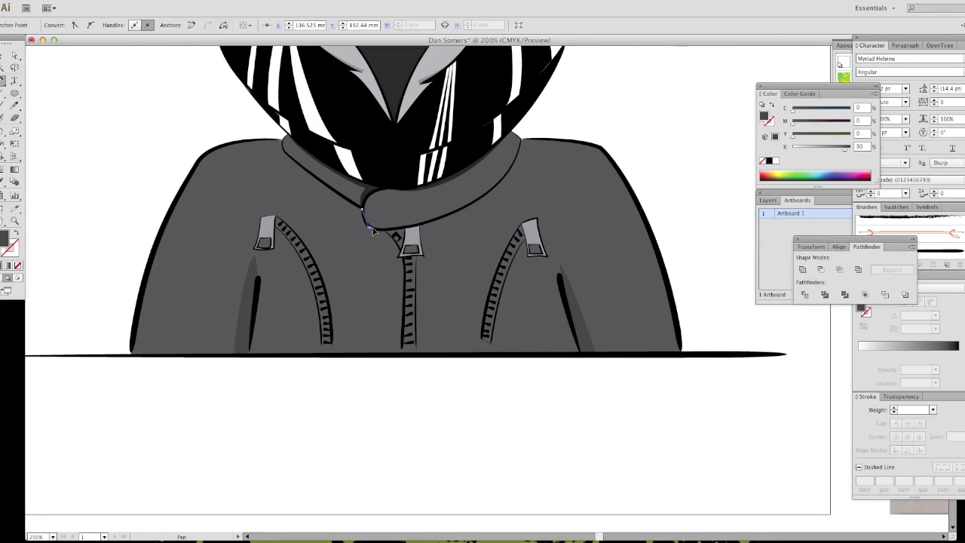
Eyedropper the left pull's grey onto the centre and right zipper pulls
{"action": "key", "text": "v"}
{"action": "left_click", "coordinate": [541, 285]}
{"action": "left_click", "coordinate": [499, 286]}
{"action": "left_click", "coordinate": [270, 231]}
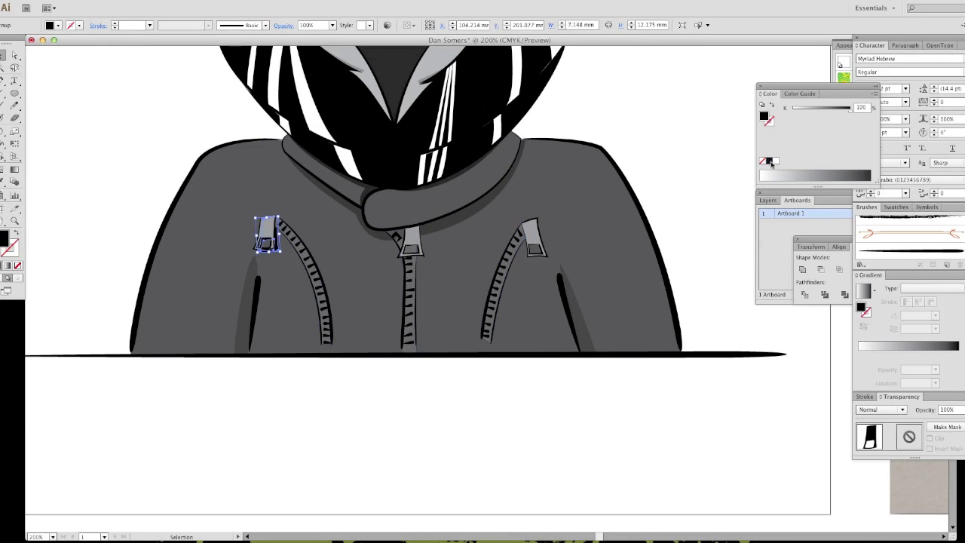
{"action": "left_click", "coordinate": [411, 243]}
{"action": "key", "text": "i"}
{"action": "left_click", "coordinate": [268, 236]}
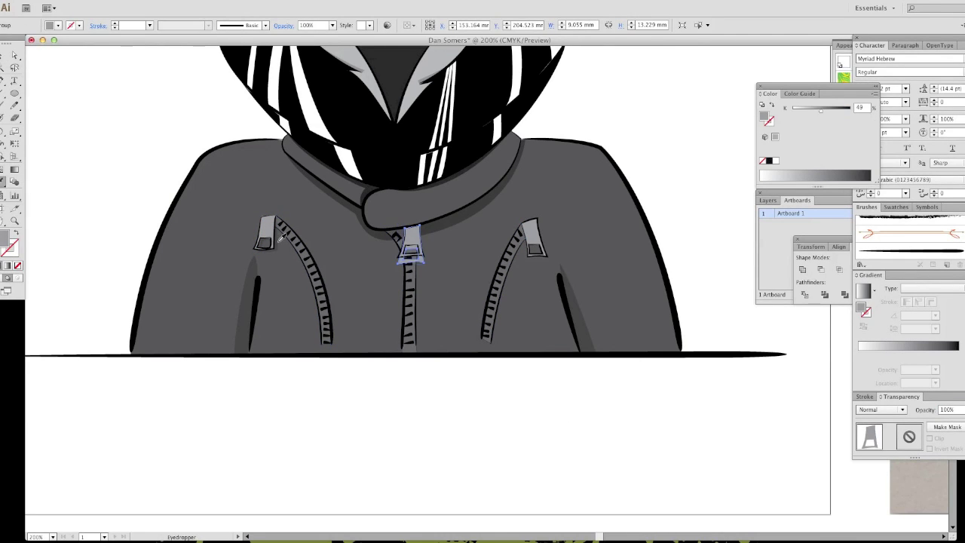
{"action": "key", "text": "v"}
{"action": "left_click", "coordinate": [533, 237]}
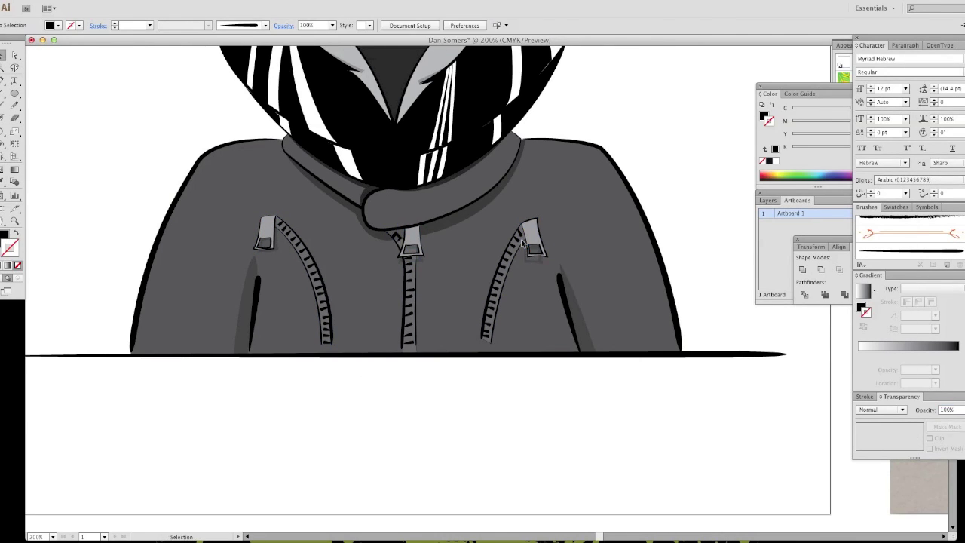